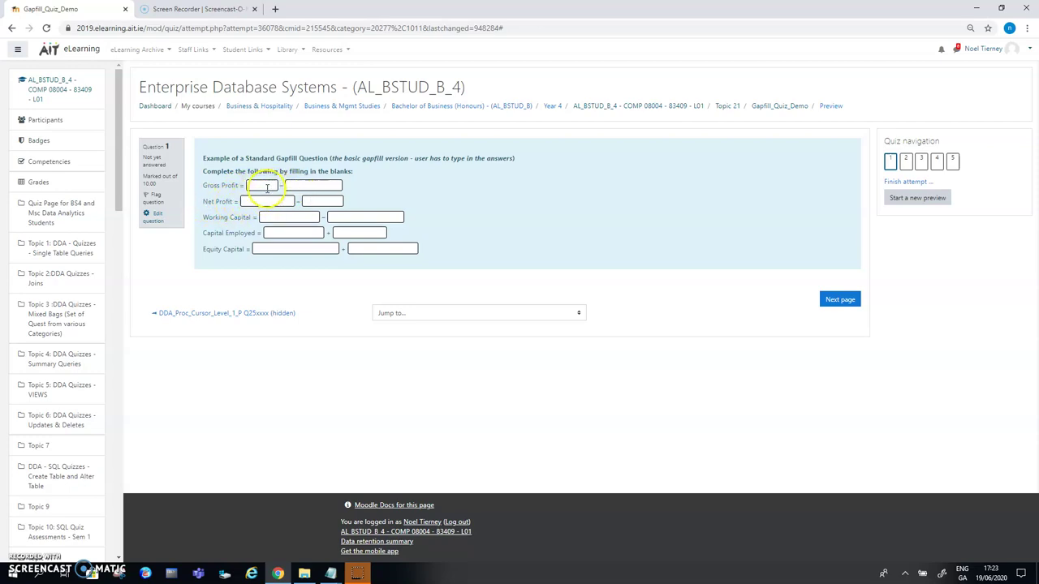
Step: Fill question 1's two Gross Profit blanks with 'Sales' and 'Cost of Sales'
left_click(257, 185)
type("Sales")
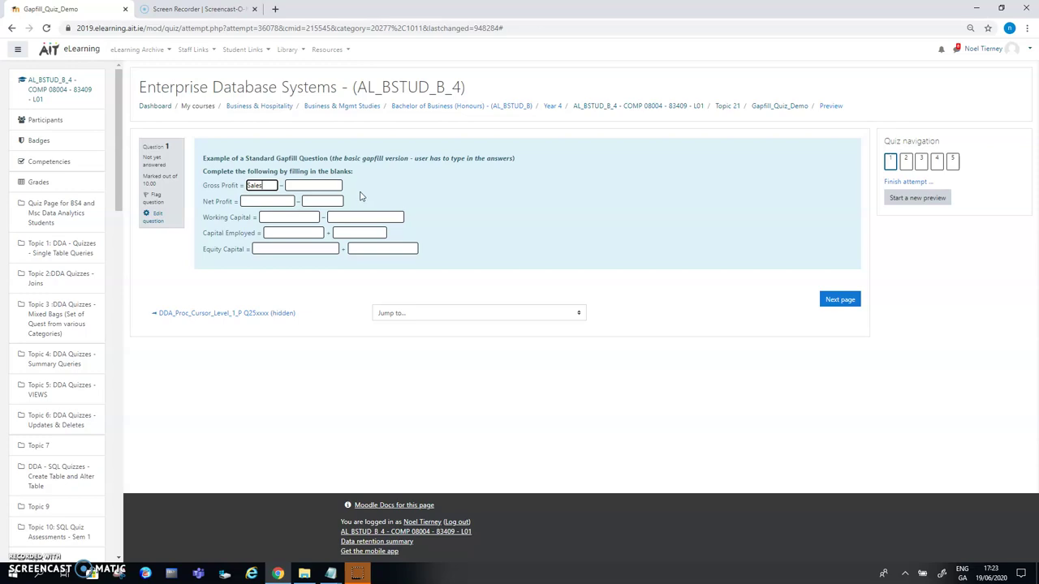
left_click(334, 185)
type("Cost of Sales")
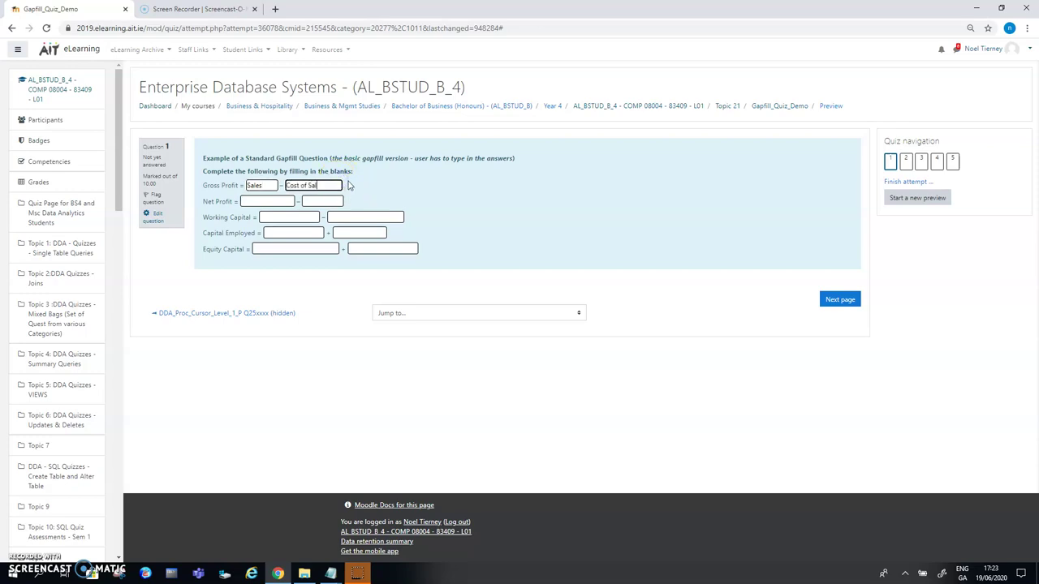
left_click(291, 203)
left_click(327, 273)
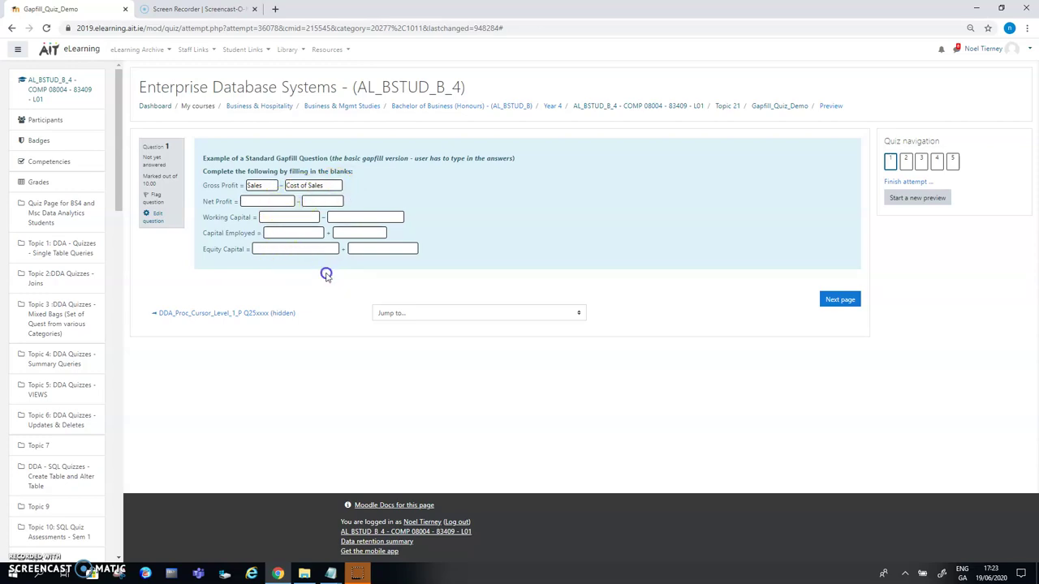
Step: Go to quiz question 2, the drag-and-drop gap-fill with a bank of answer terms
left_click(905, 162)
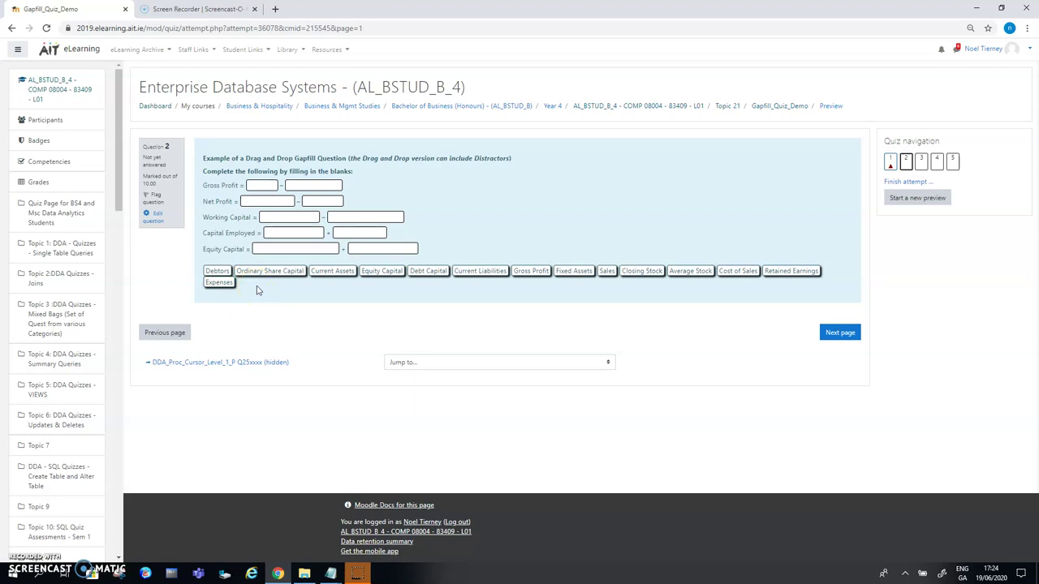
Step: Drag the Sales and Cost of Sales chips into question 2's two Gross Profit blanks
mouse_move(268, 271)
left_mouse_down()
mouse_move(290, 227)
mouse_move(261, 198)
mouse_move(284, 219)
mouse_move(274, 276)
left_mouse_up()
left_click_drag(327, 283, 241, 277)
left_click_drag(607, 274, 268, 186)
left_click_drag(740, 278, 318, 187)
Step: Complete Net Profit with Gross Profit and Expenses, and Working Capital with Equity Capital and Ordinary Share Capital
left_click_drag(397, 203, 267, 203)
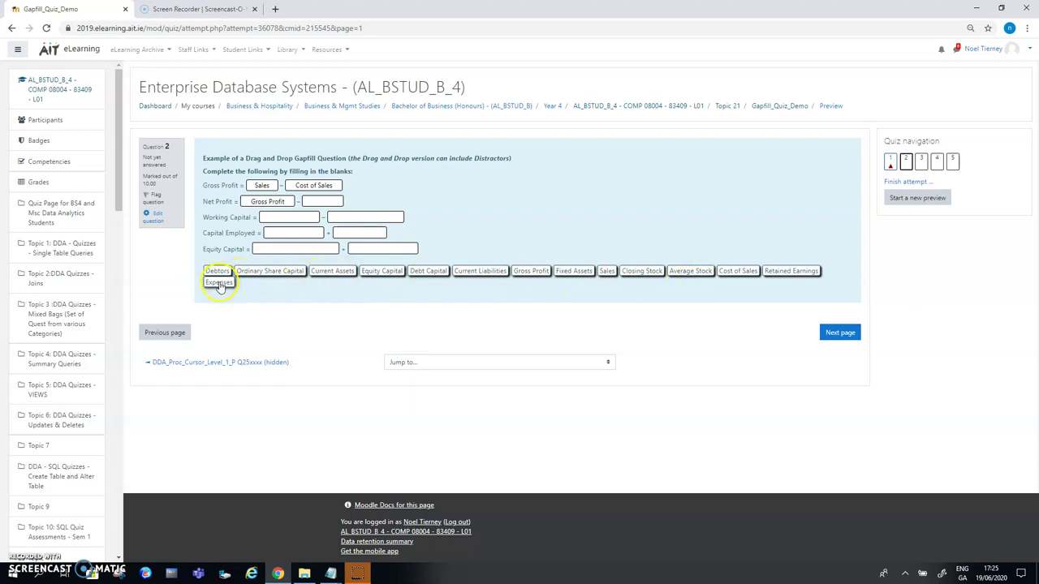
left_click_drag(219, 285, 322, 200)
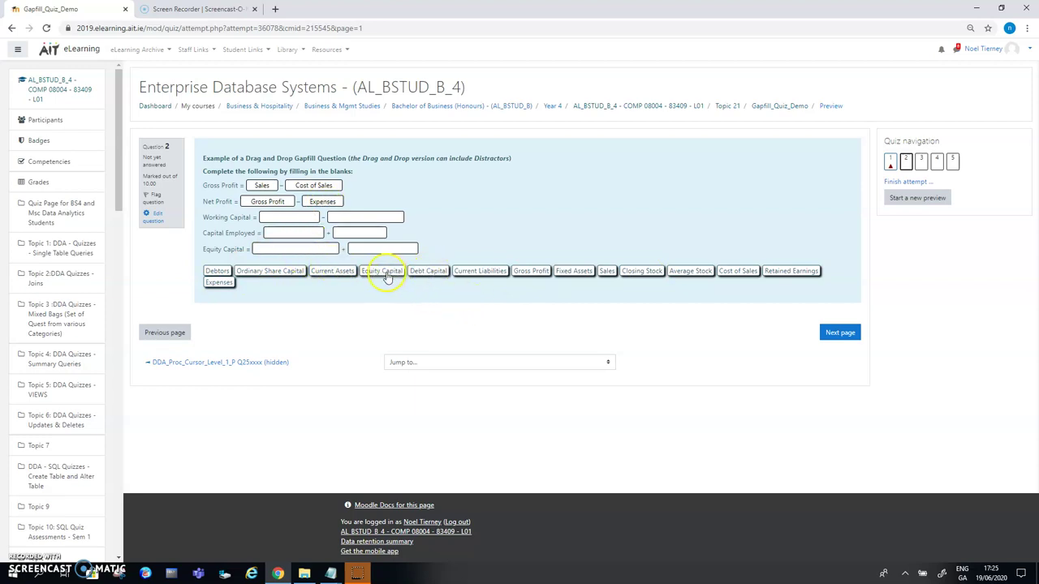
left_click_drag(384, 272, 296, 218)
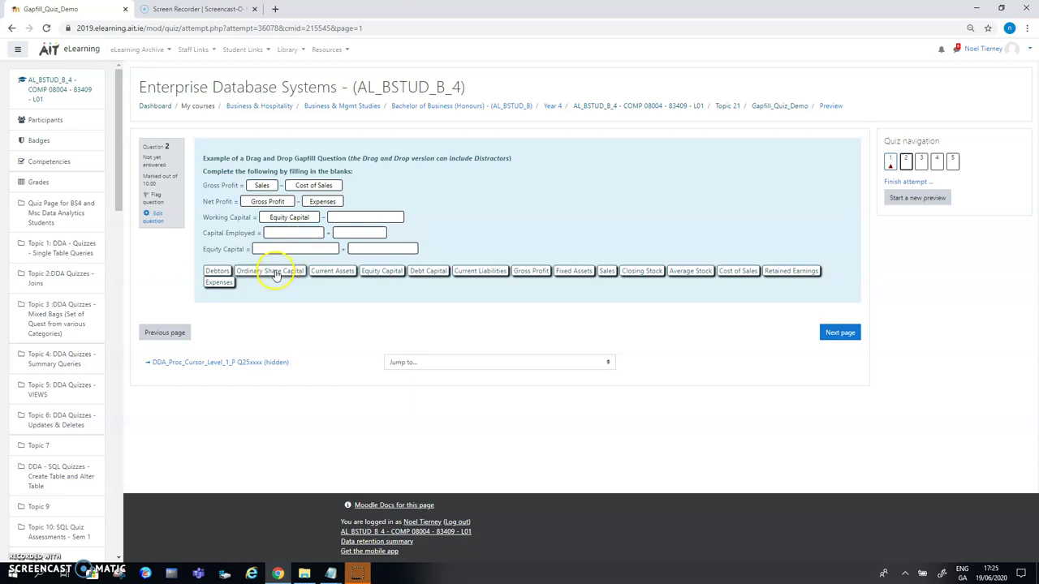
left_click_drag(276, 274, 373, 218)
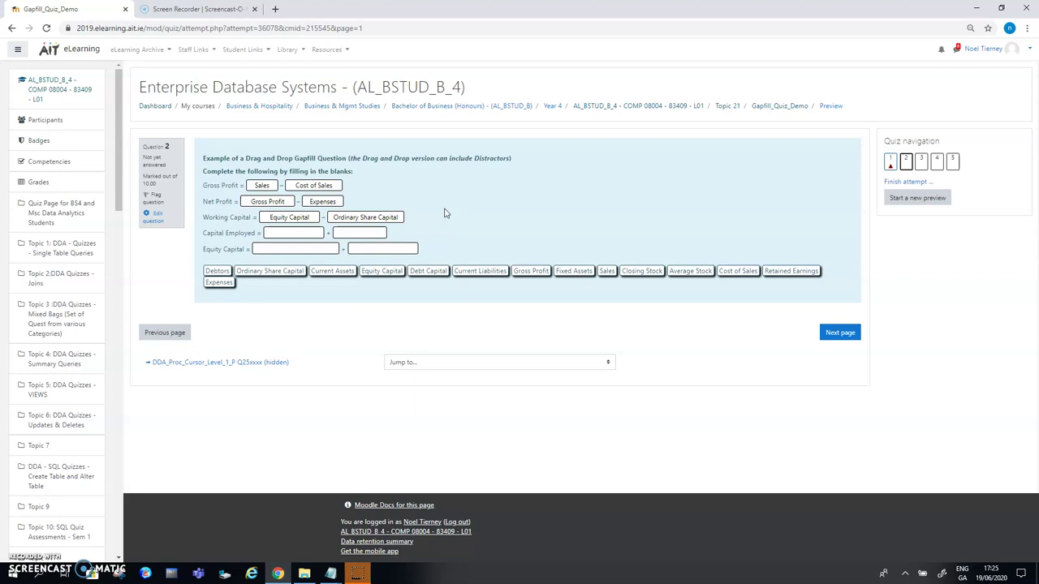
Step: Save question 2, move to question 3, and enter 400000 as the year 1 depreciation charge
left_click(918, 162)
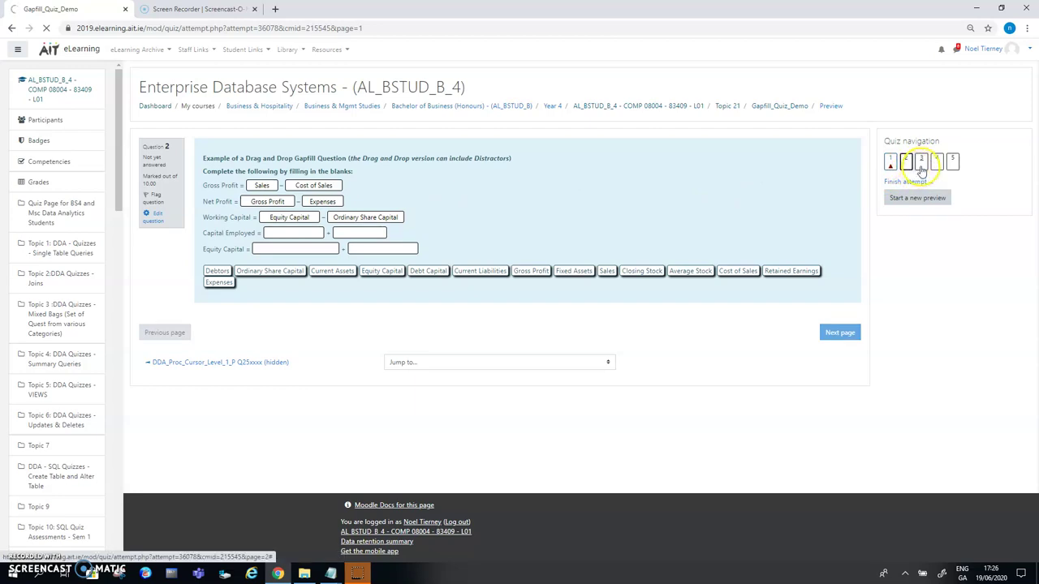
left_click(922, 161)
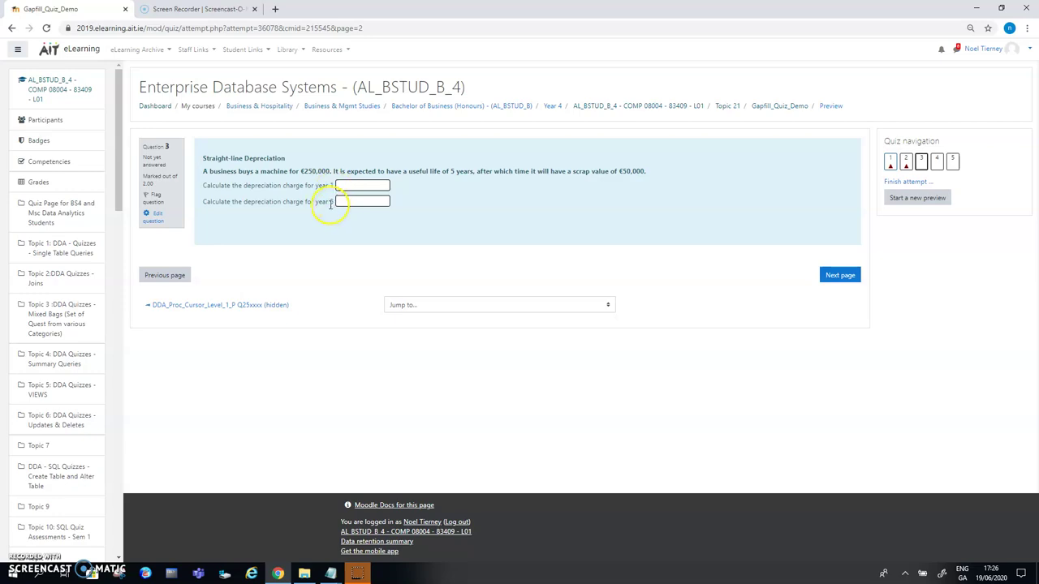
left_click(342, 185)
type("400000")
Step: Enter the year 5 charge as 40,000.00, correct year 1 to 40000, then go to question 4
left_click(347, 202)
left_click(347, 202)
left_click(362, 187)
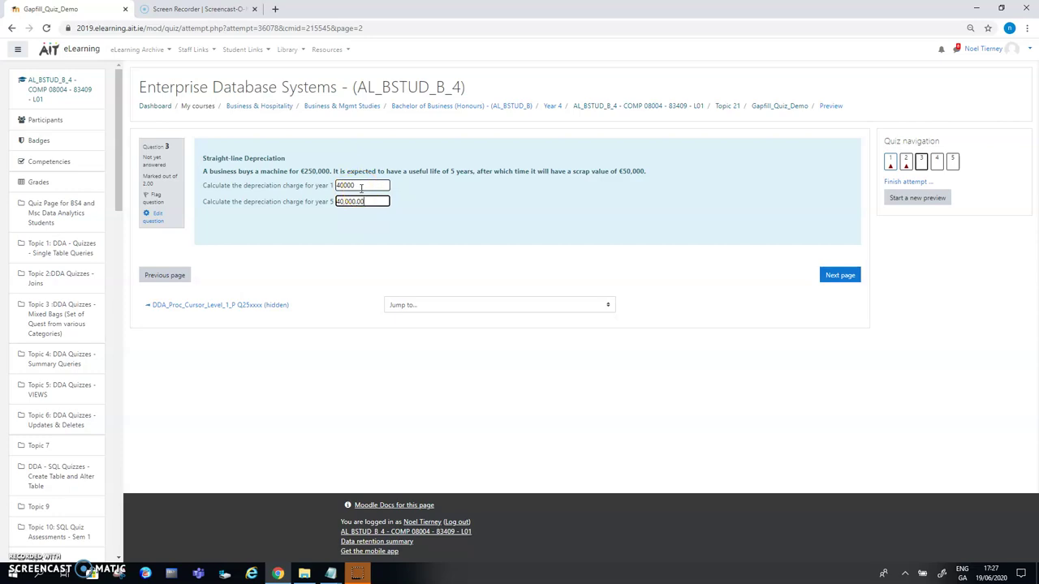
left_click(362, 187)
left_click(938, 162)
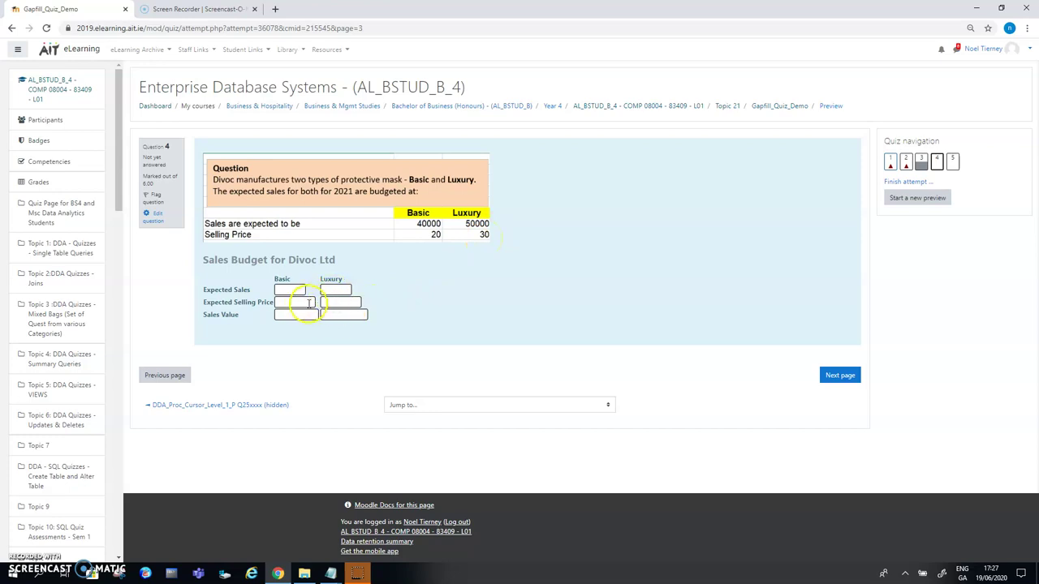
Step: Review question 4's Divoc Ltd Sales Budget by selecting its Basic and Luxury answer boxes
left_click(291, 292)
left_click(348, 290)
left_click(416, 226)
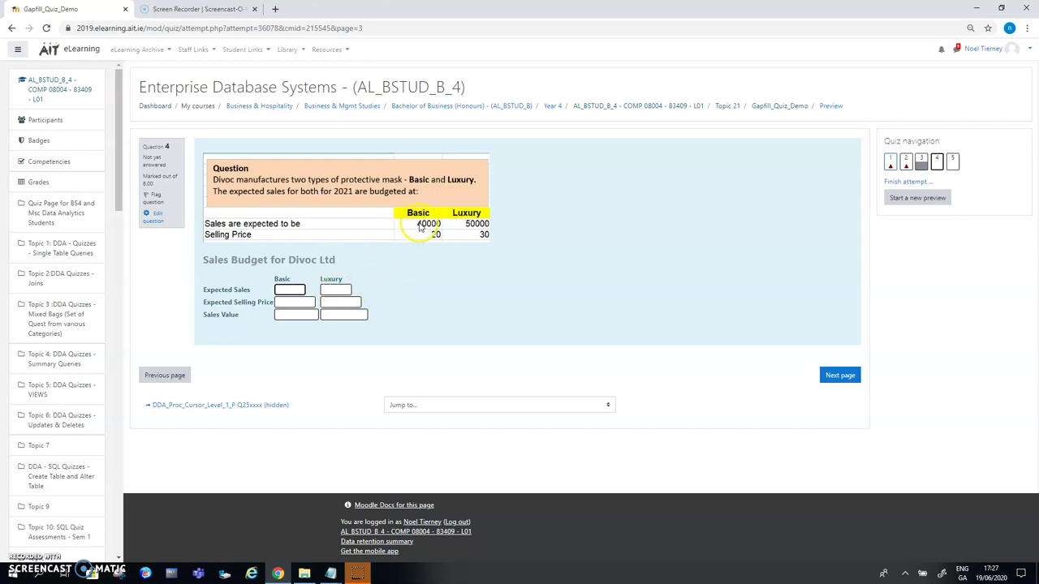
left_click(205, 165)
Step: Fill the Sales Budget: Basic sales 40000, selling prices 20 and 30.00, Basic sales value 800,000
left_click(292, 290)
type("40000")
left_click(291, 303)
type("2")
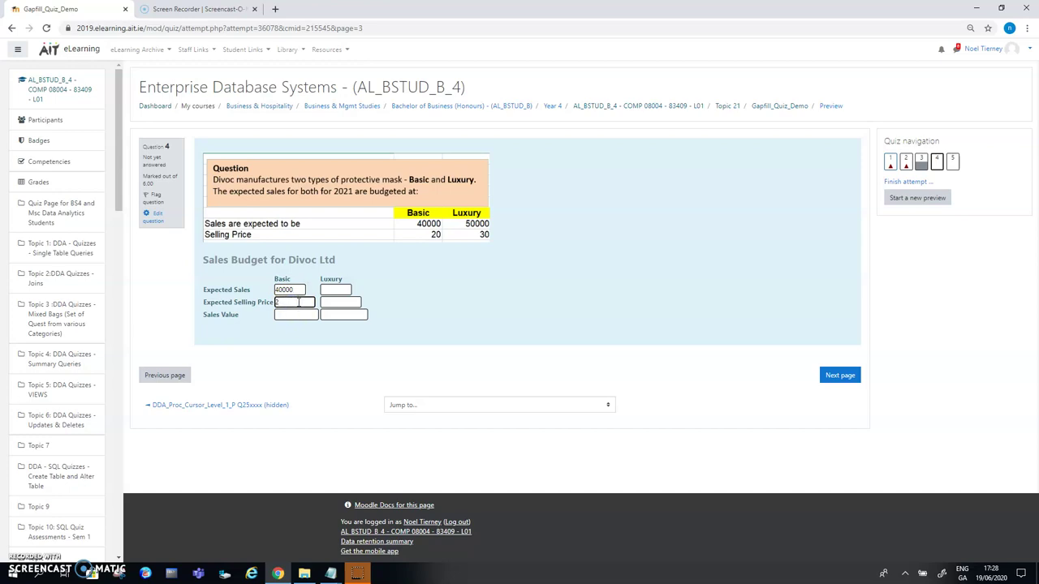
type("0")
left_click(342, 302)
type("30")
left_click(297, 315)
left_click(297, 316)
left_click(296, 316)
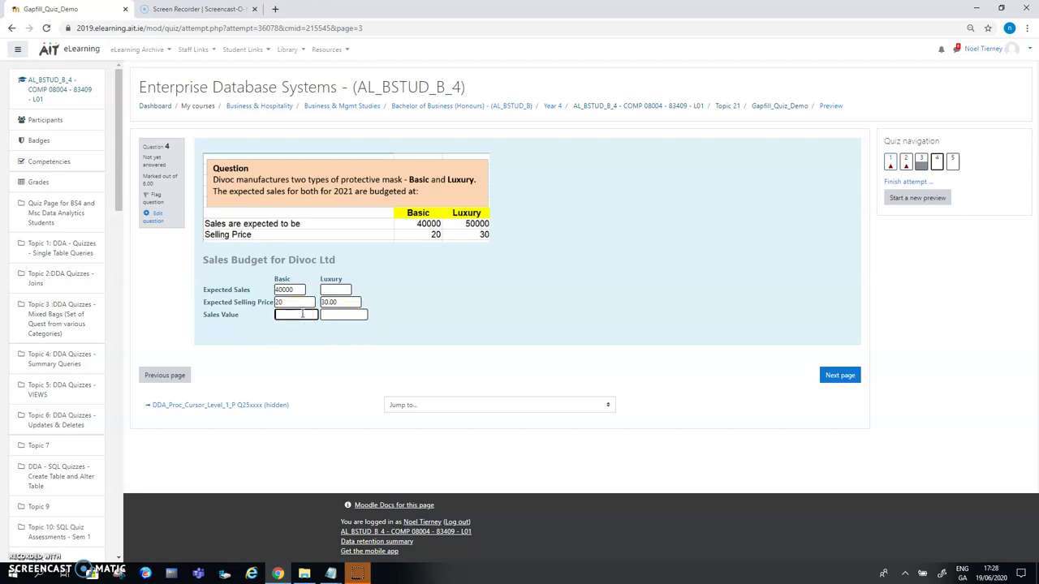
type("800")
left_click(323, 290)
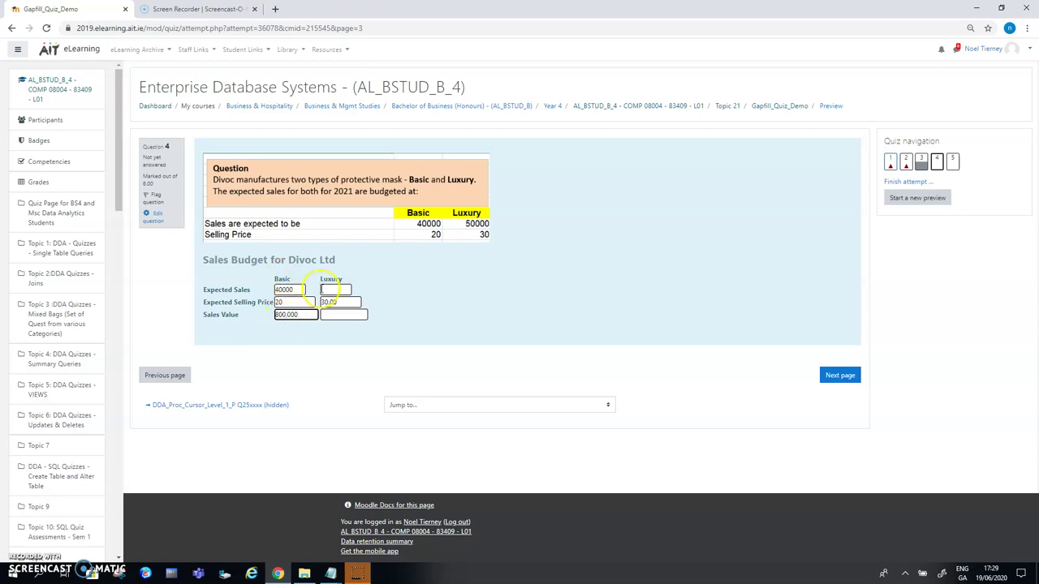
Step: Go to question 5 and drag DNA into item a)'s genetic-information molecule blank
left_click(954, 162)
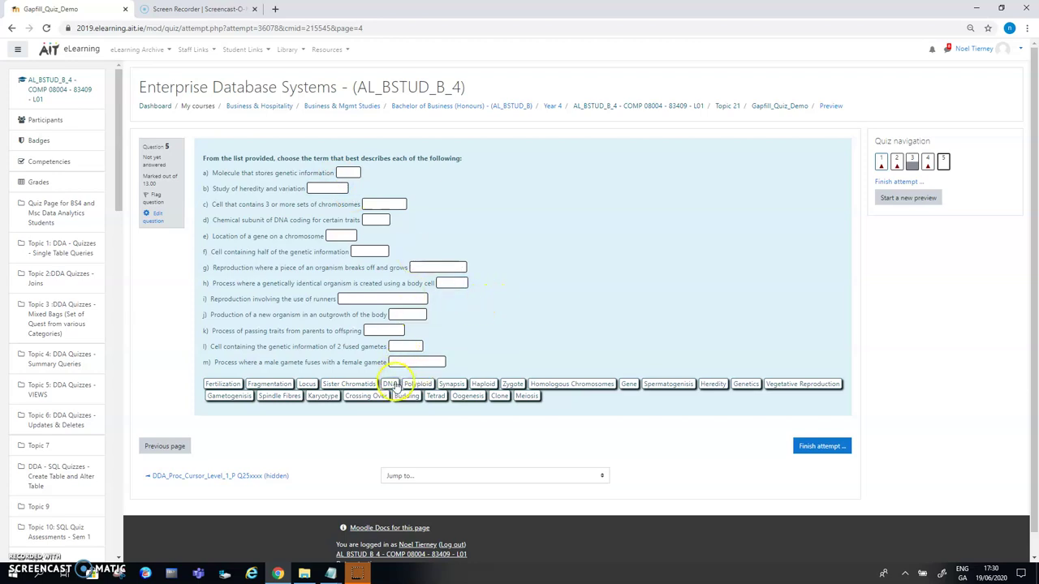
left_click_drag(392, 384, 348, 174)
Step: Confirm DNA sits in item a) of question 5, leaving the remaining blanks empty
left_click(355, 172)
left_click(677, 246)
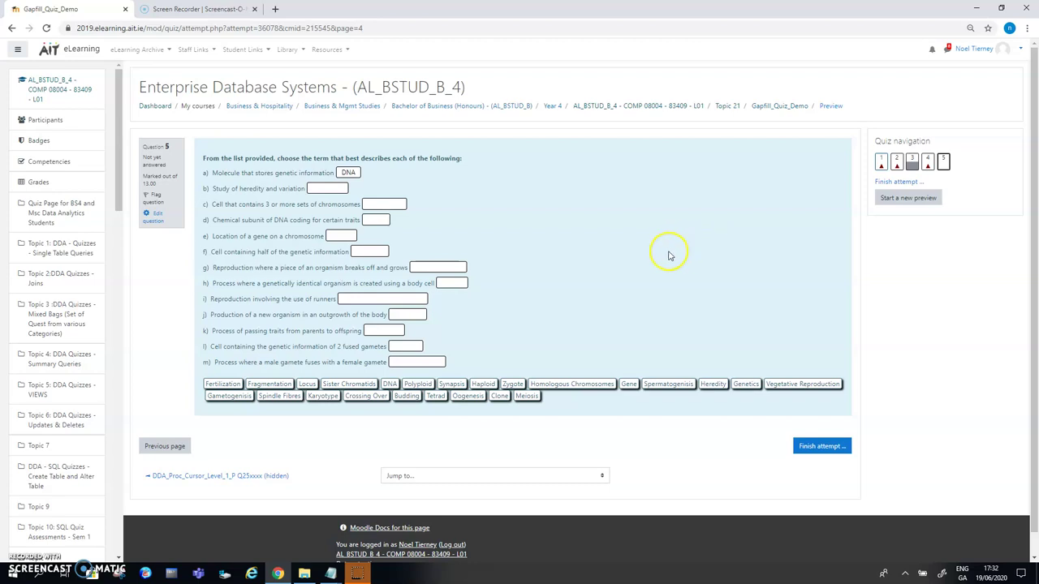